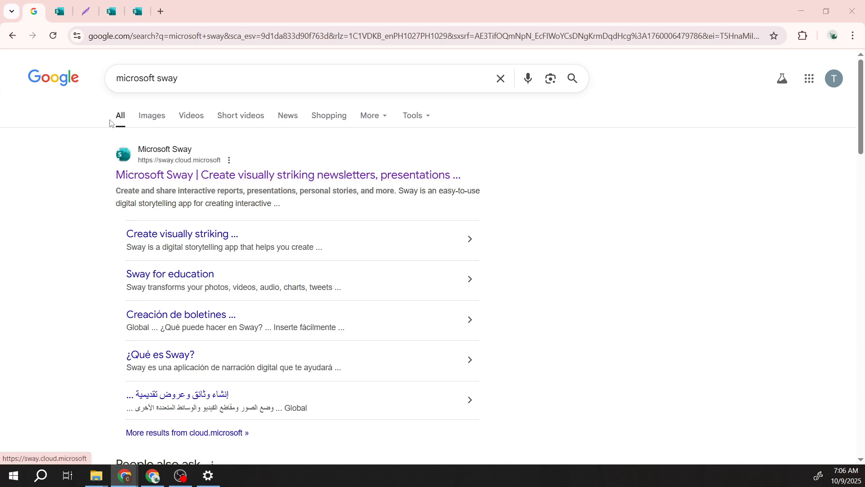
- Go from the search results past the Sway landing and sign-in pages to the My Sways home page
click(59, 11)
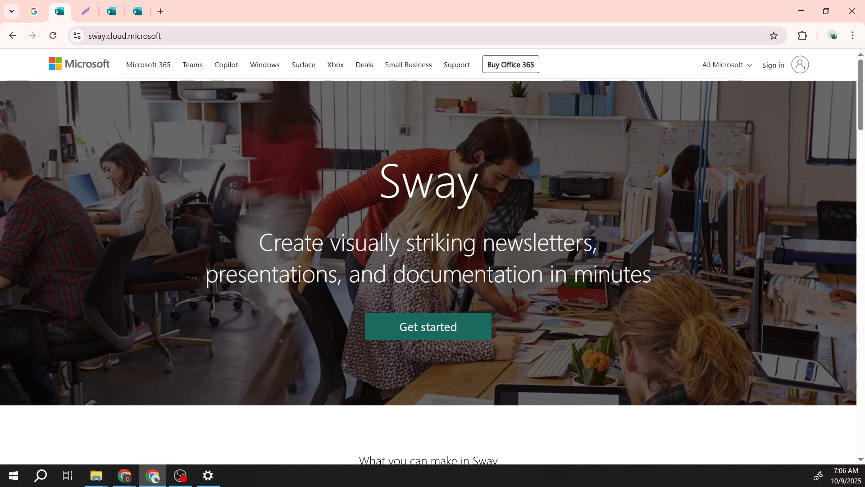
click(88, 12)
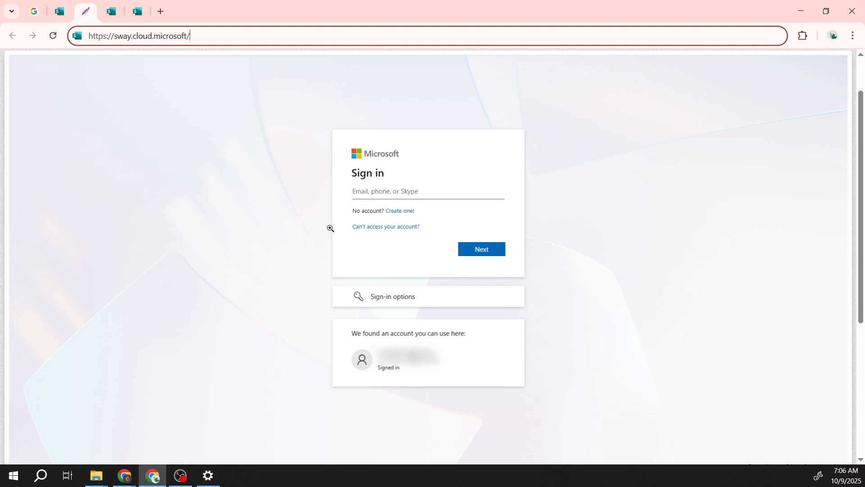
click(113, 18)
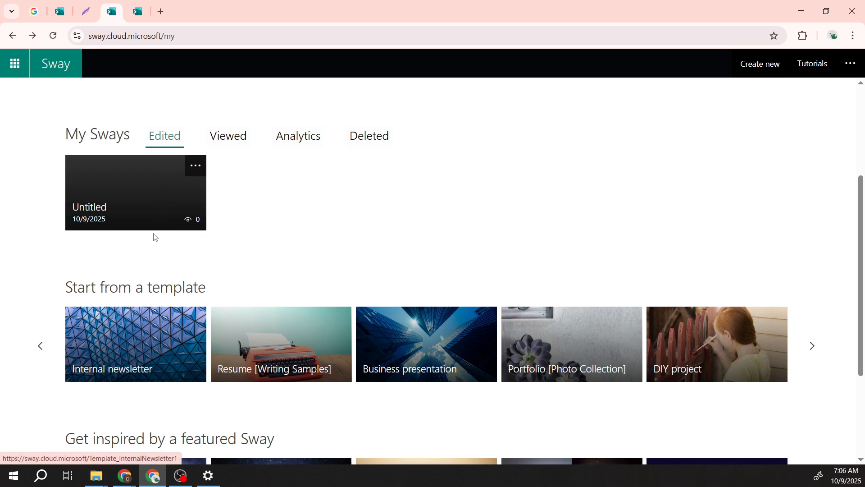
- Create a new Sway from the Internal newsletter template and open it for editing
scroll(144, 230, up, 4)
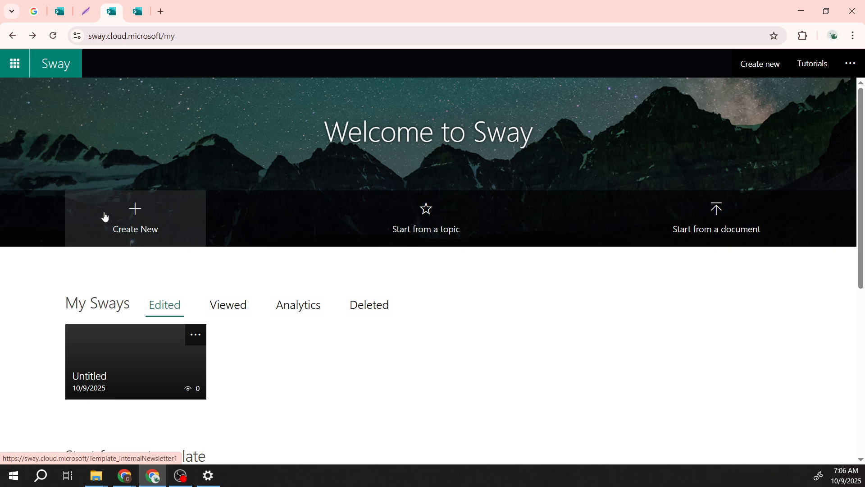
scroll(149, 230, down, 2)
scroll(150, 230, down, 5)
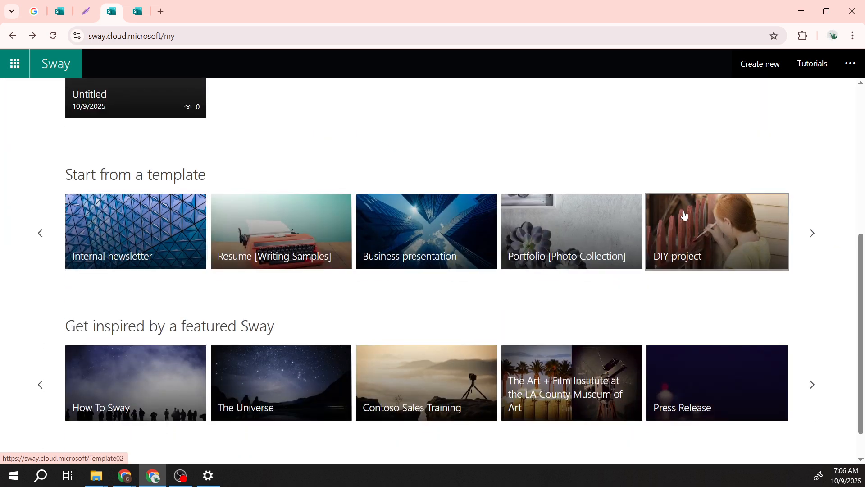
click(146, 230)
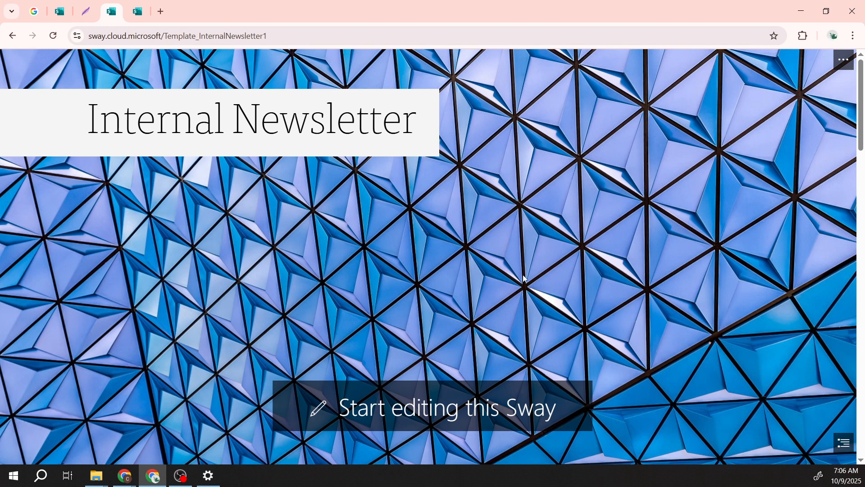
click(413, 408)
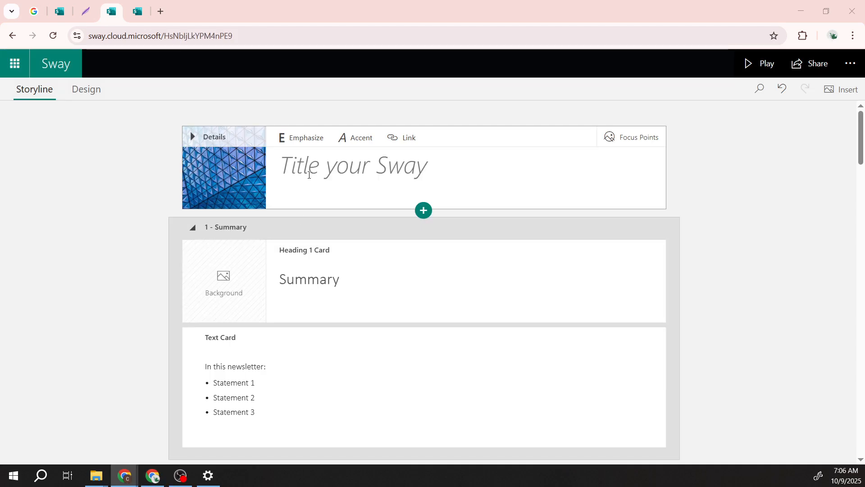
- Enter NL as the title on the Sway's title card
click(332, 164)
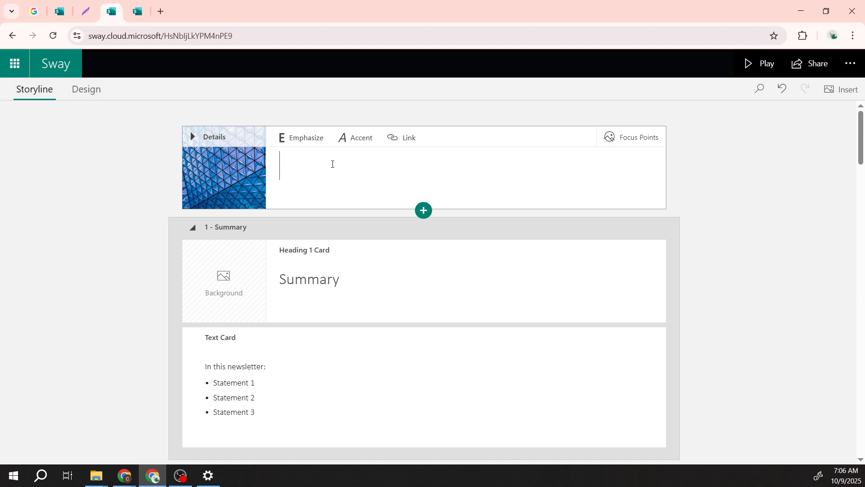
text(N)
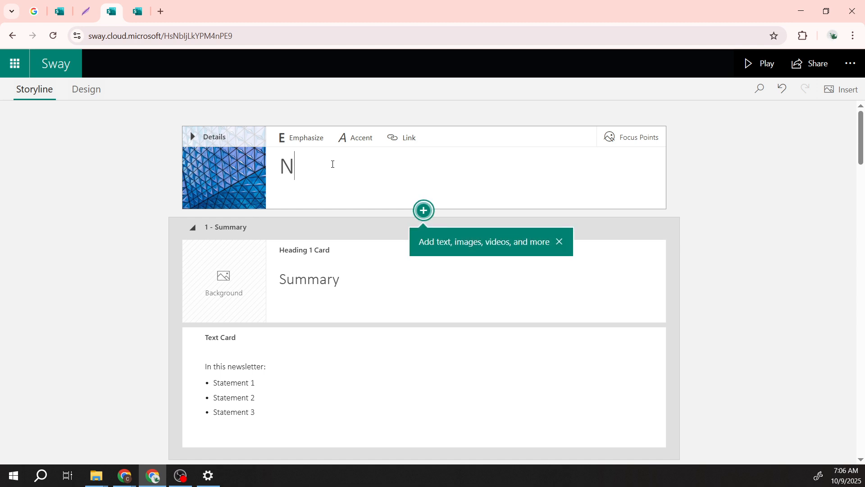
text(L)
- Review the Text, Media and Group card types that can be inserted below the title card, without adding one
click(425, 211)
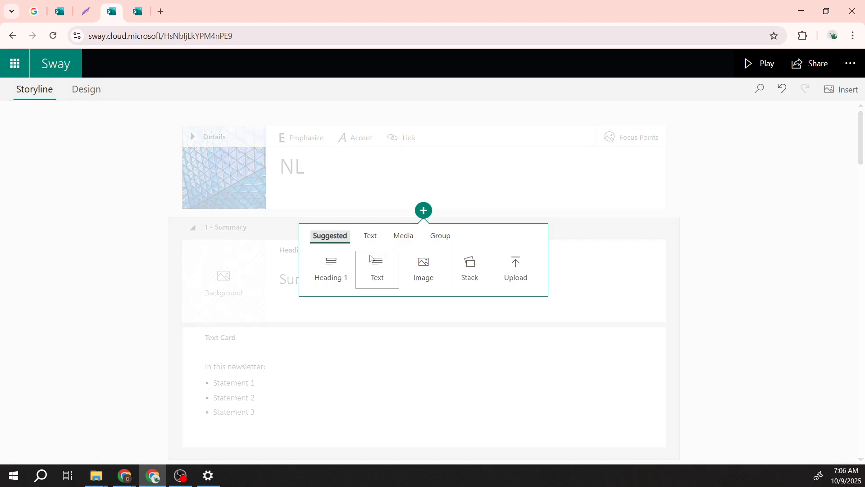
click(374, 236)
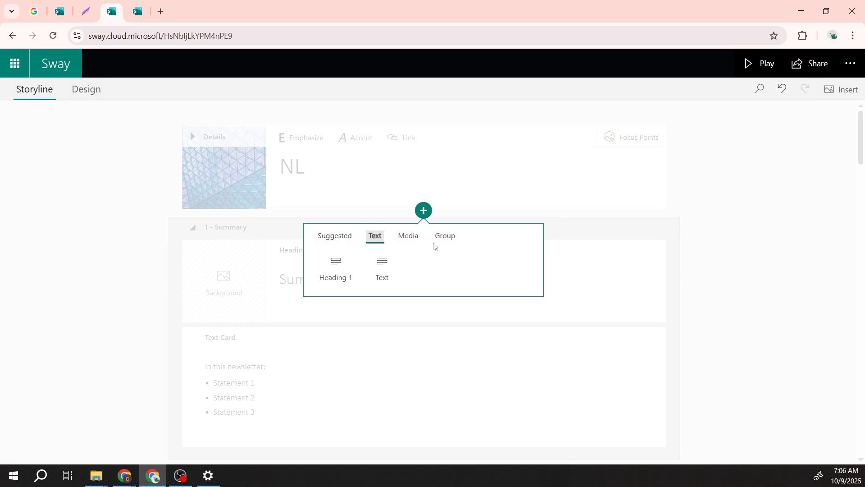
click(417, 241)
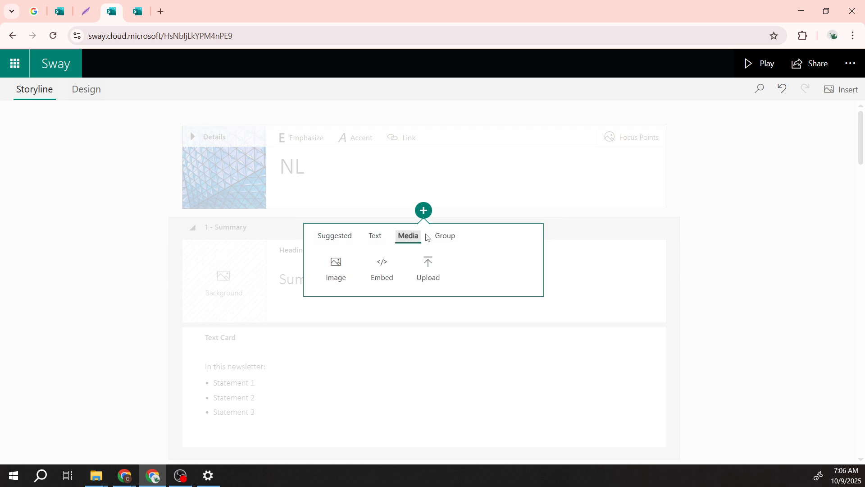
click(455, 242)
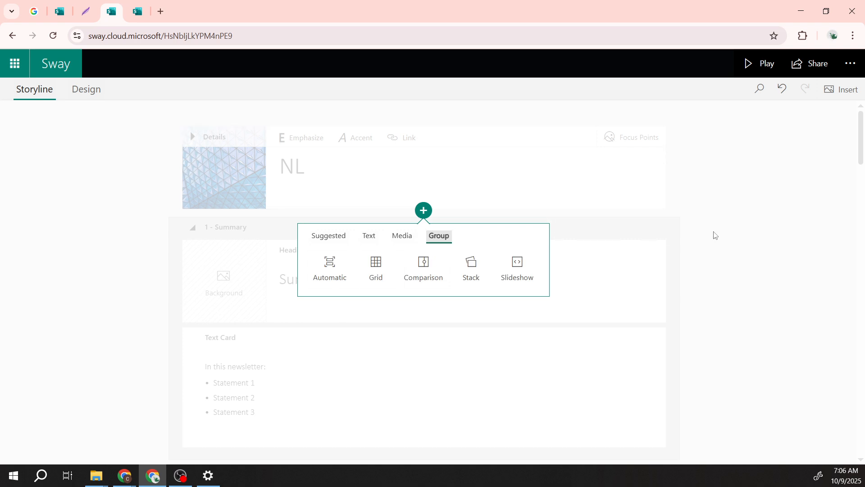
click(652, 279)
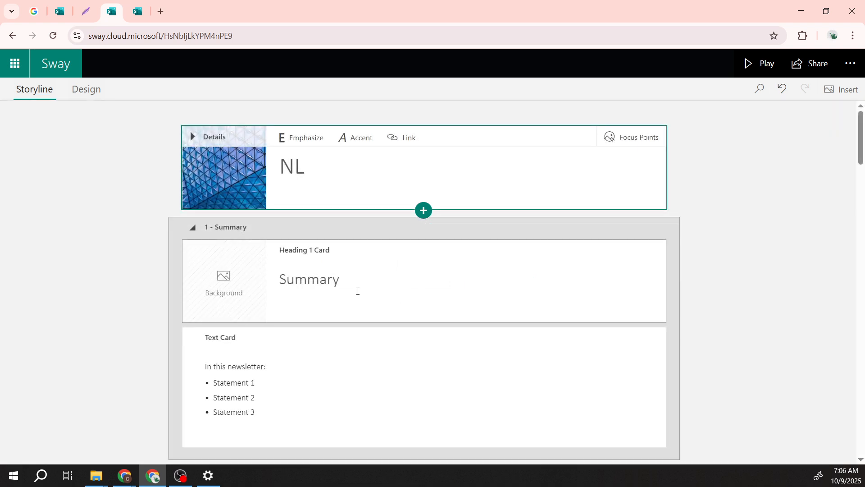
- Examine the heading and text cards in the storyline's Summary and What's New sections
click(357, 291)
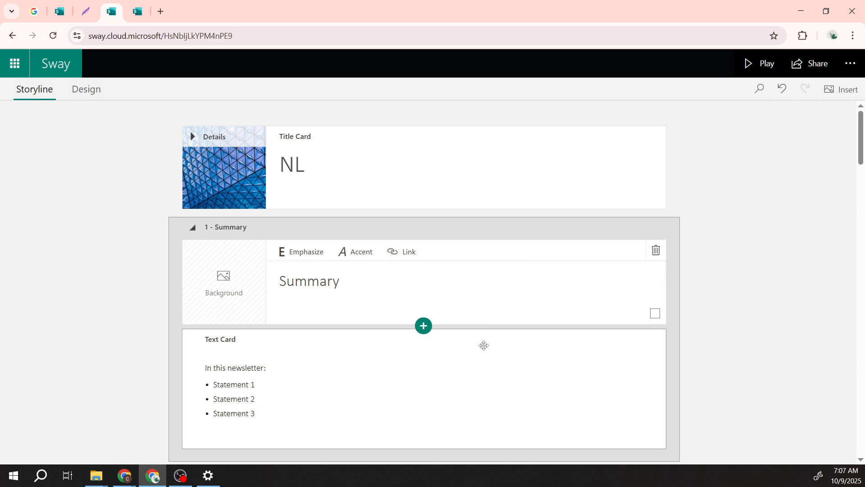
scroll(452, 338, down, 1)
scroll(451, 338, down, 1)
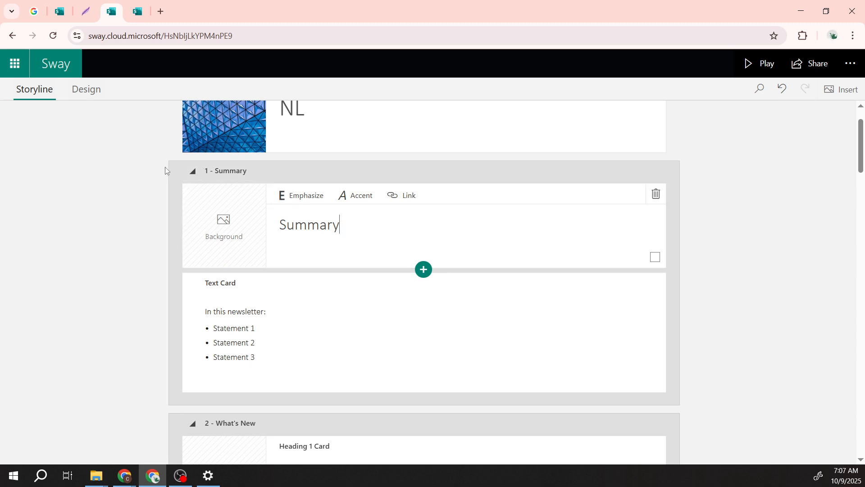
double_click(157, 281)
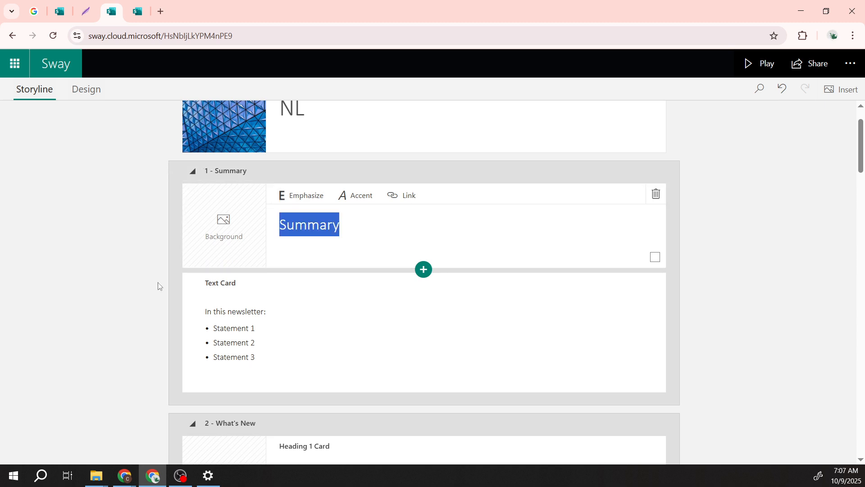
click(161, 292)
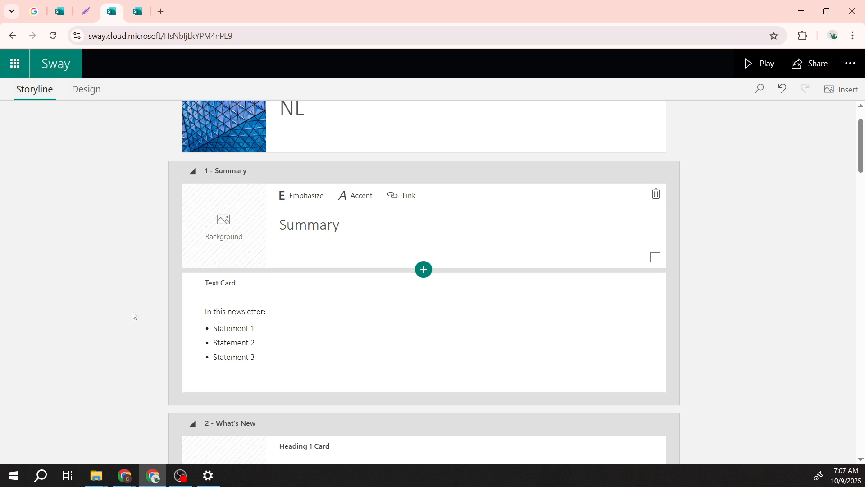
scroll(131, 313, down, 3)
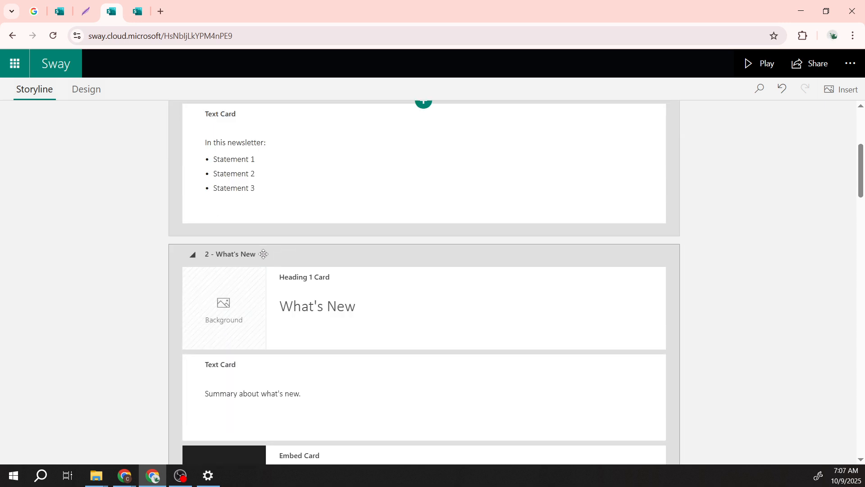
drag(263, 253, 281, 260)
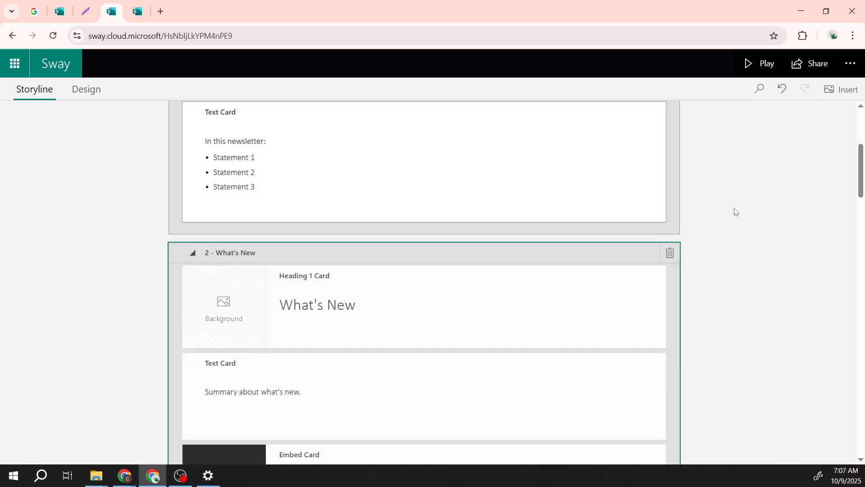
scroll(749, 212, up, 5)
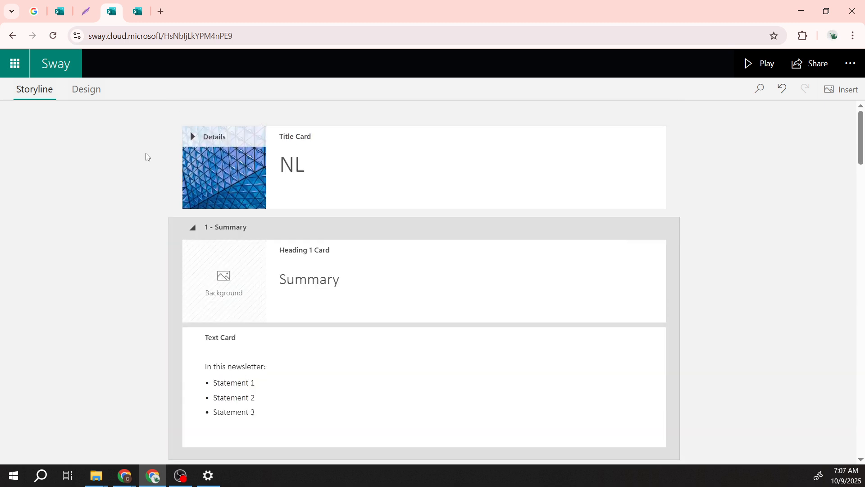
- Preview the newsletter's design and apply a random new style to it with Remix
click(80, 90)
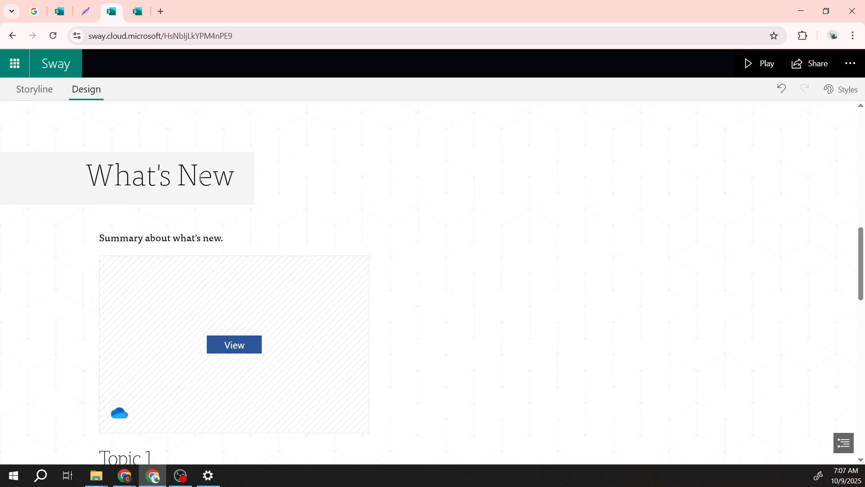
click(200, 177)
click(849, 91)
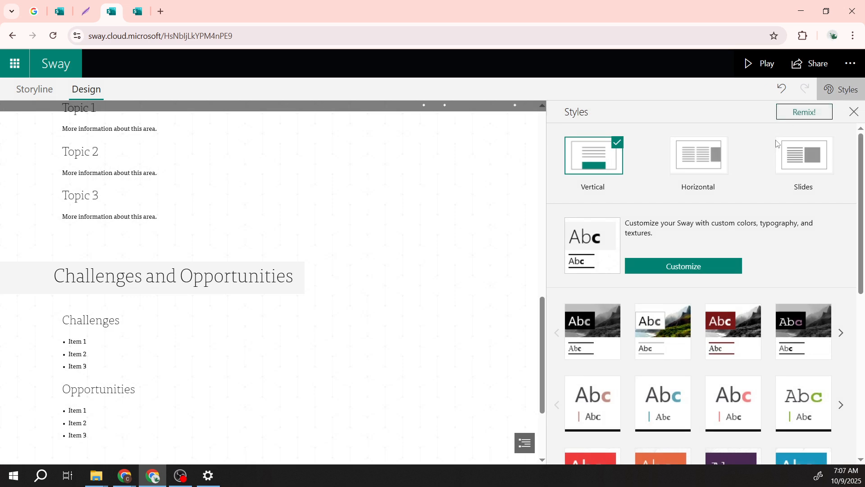
click(795, 115)
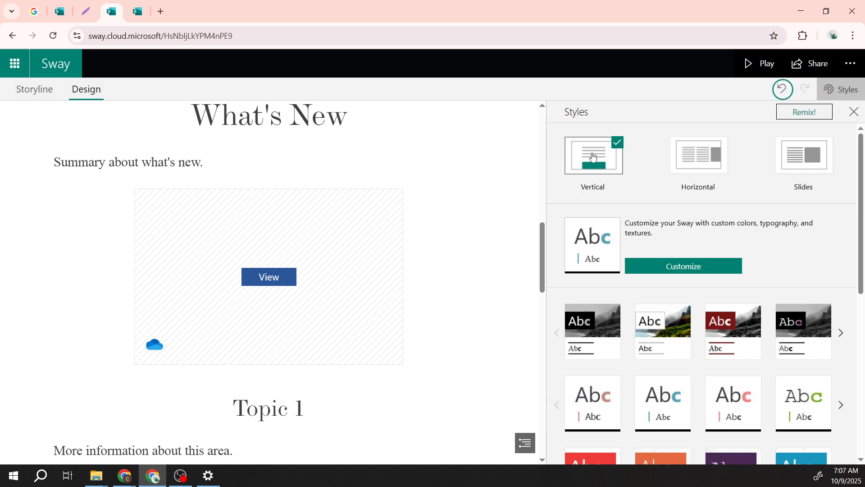
- Play the finished newsletter and display its sharing options
click(746, 73)
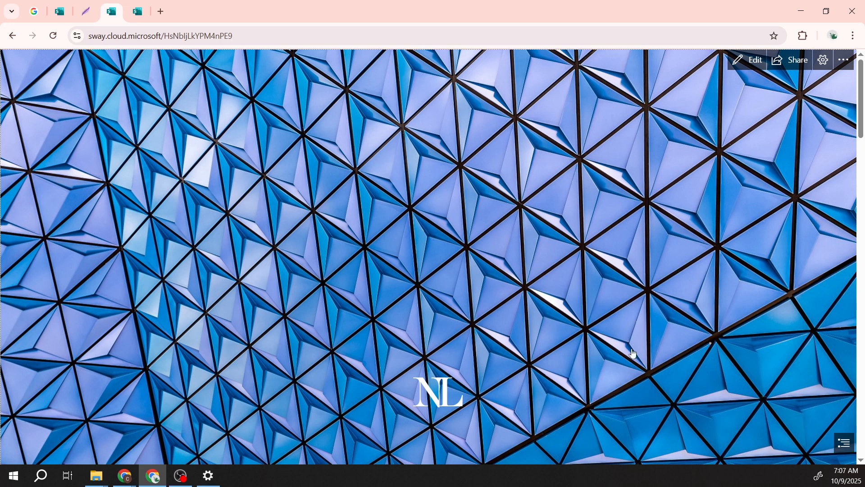
click(781, 59)
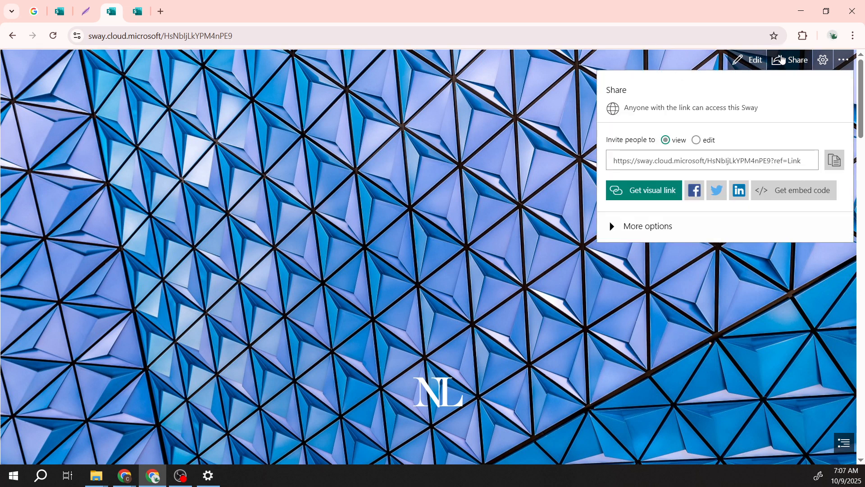